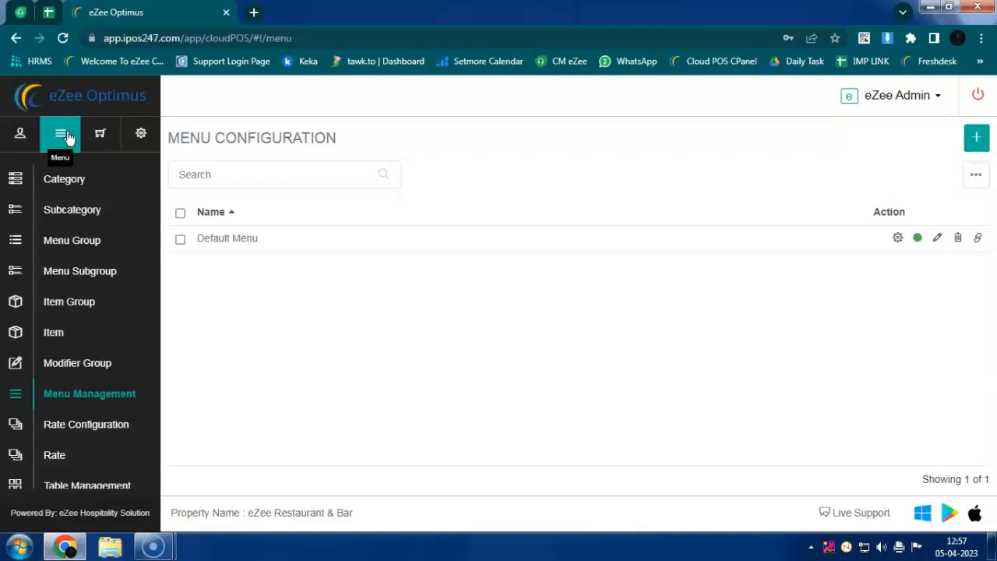
- Start a new item named Sp. Sandwich with category Food and subcategory Breakfast
click(56, 335)
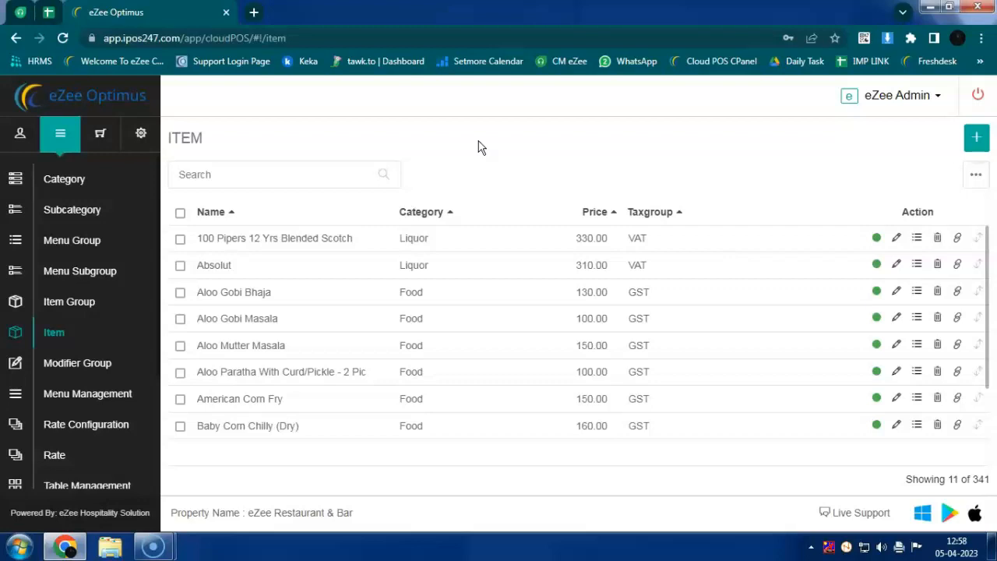
click(975, 138)
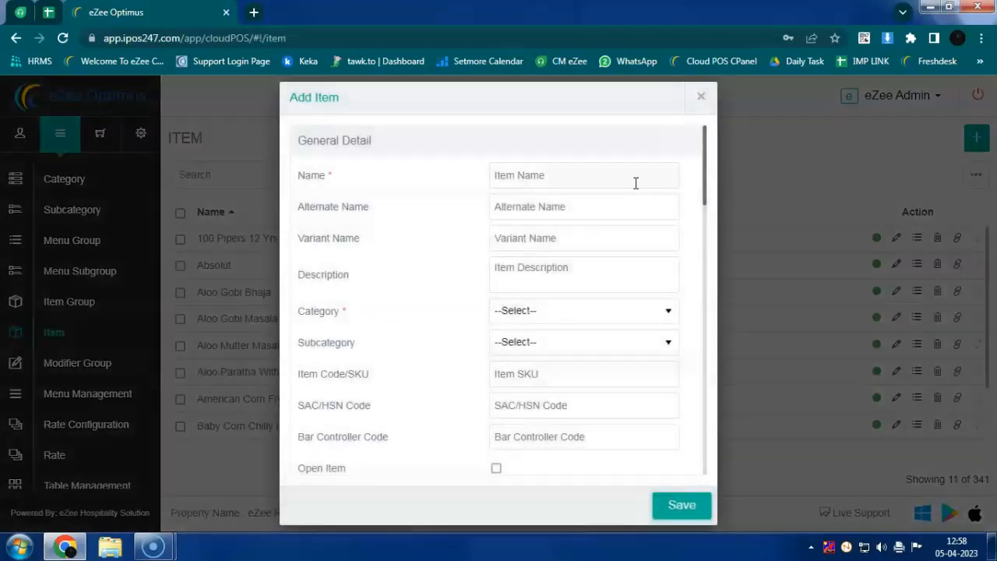
text(Sp. Sandwich)
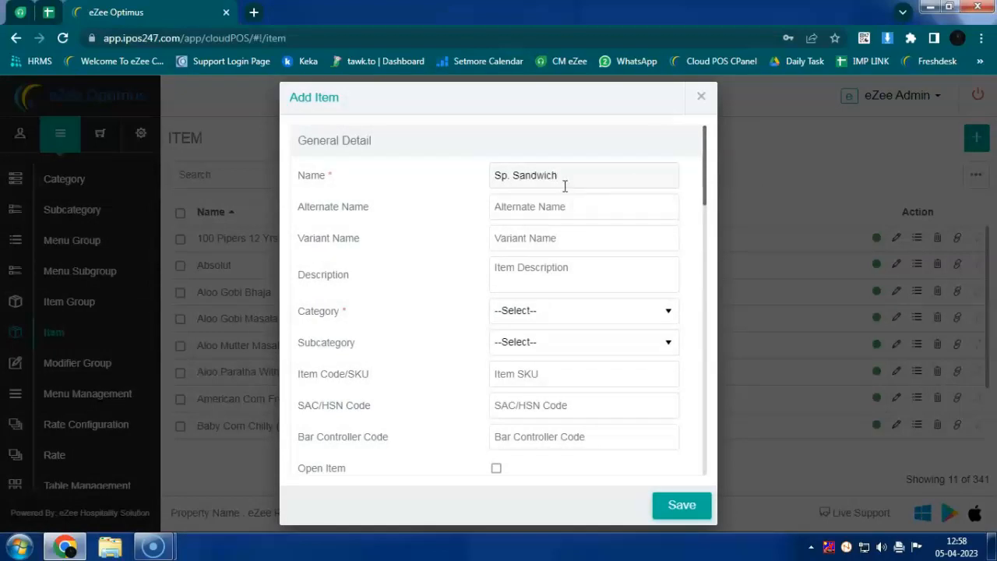
click(544, 316)
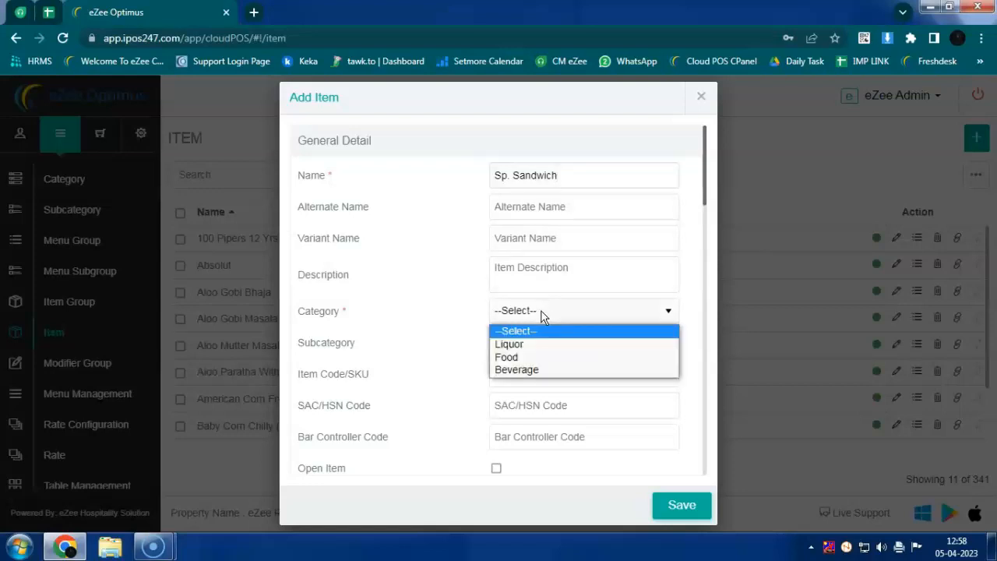
click(535, 357)
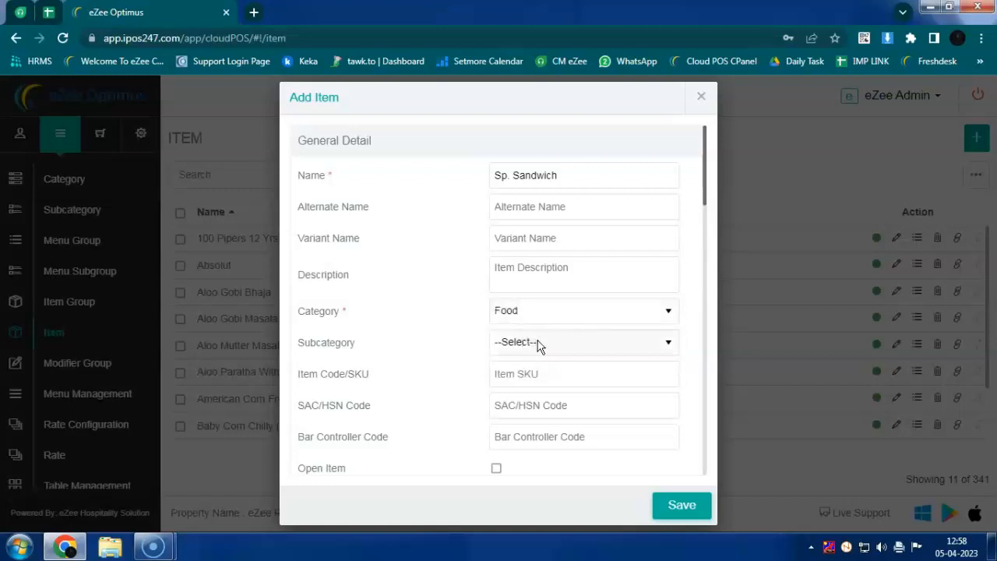
click(541, 345)
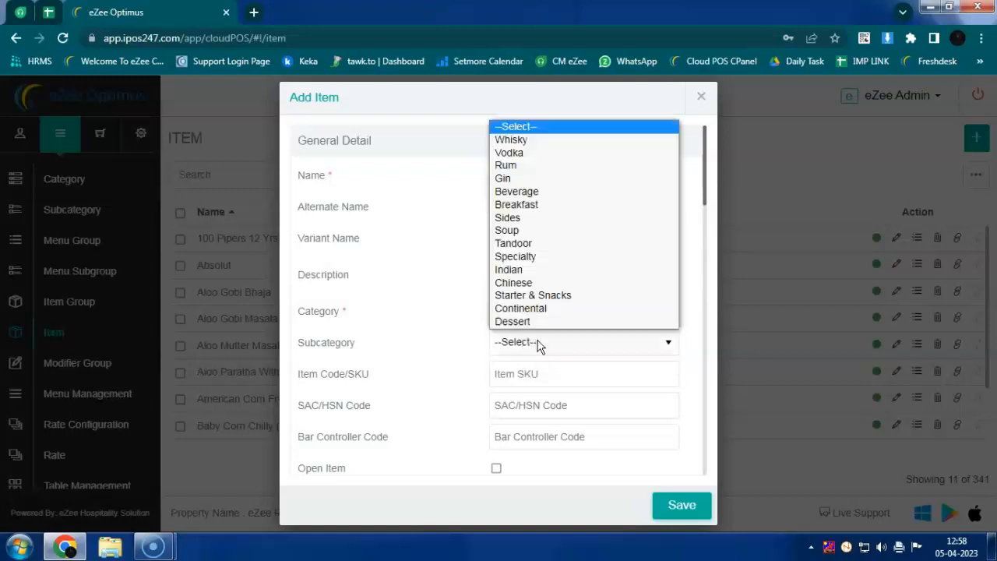
click(550, 205)
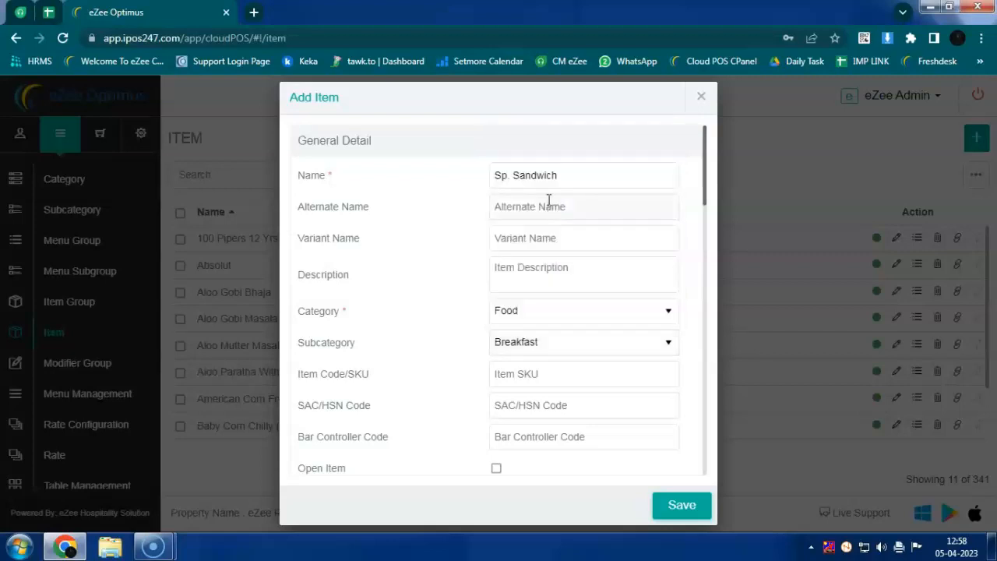
- Set the new item's default price to 150 and allow discounts on it
scroll(548, 286, down, 2)
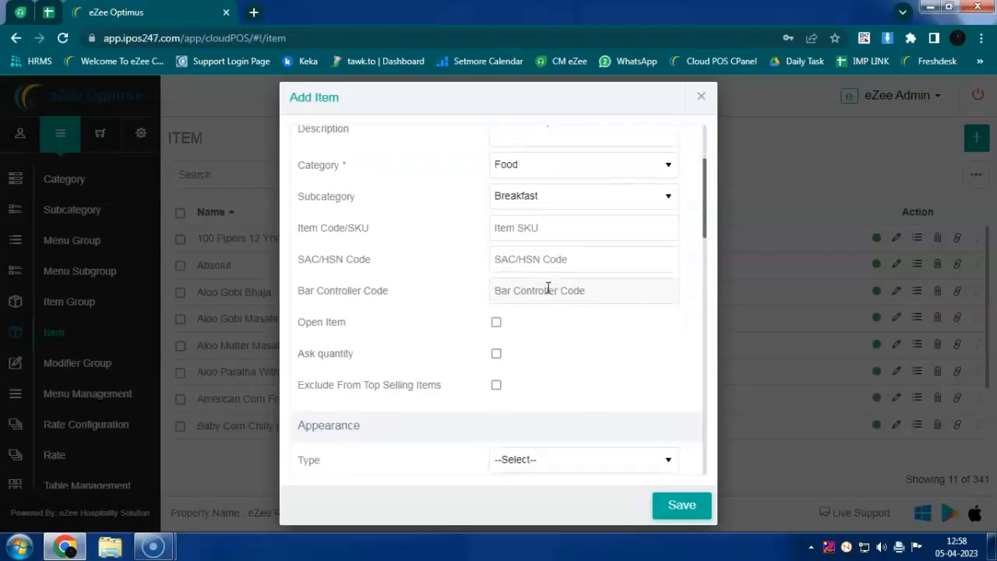
scroll(549, 288, down, 4)
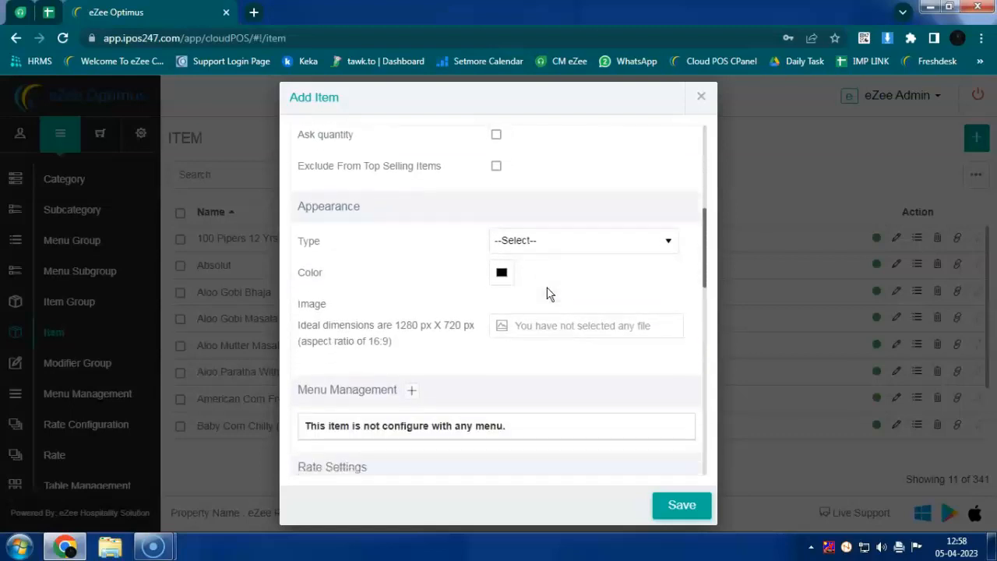
scroll(548, 294, down, 3)
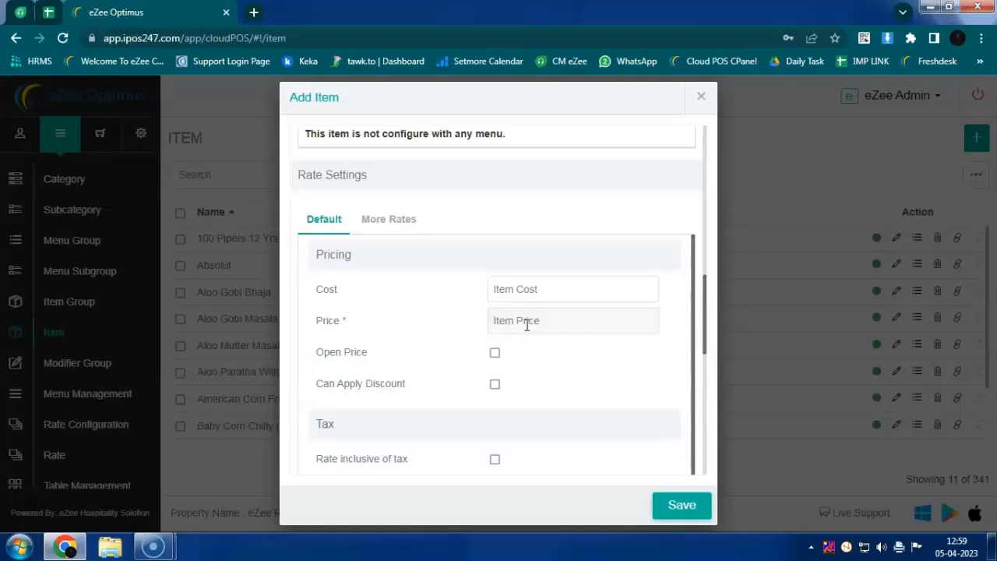
text(150)
drag(511, 321, 486, 320)
click(495, 385)
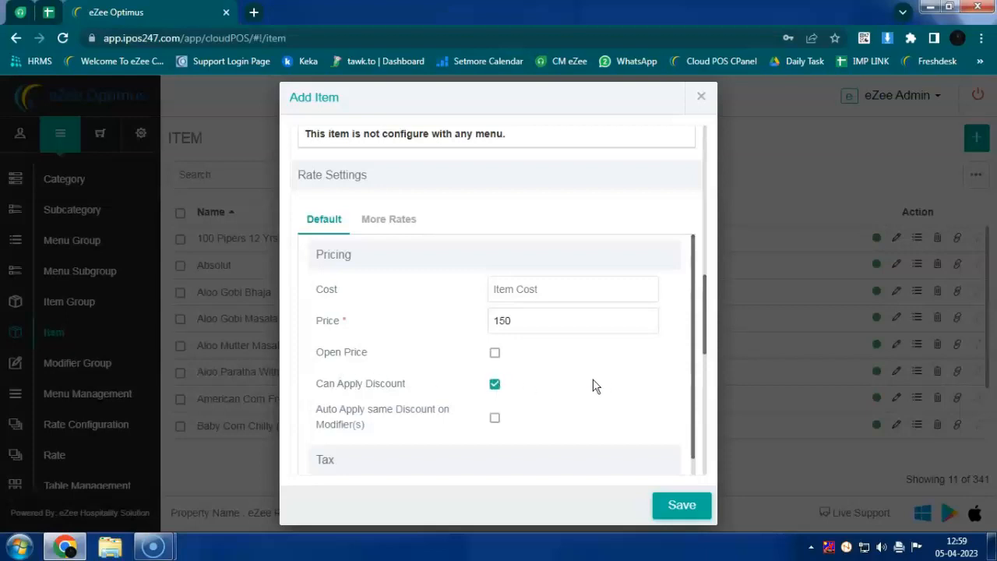
- Assign the GST tax group to the item's default rate
scroll(596, 383, down, 1)
scroll(552, 452, down, 3)
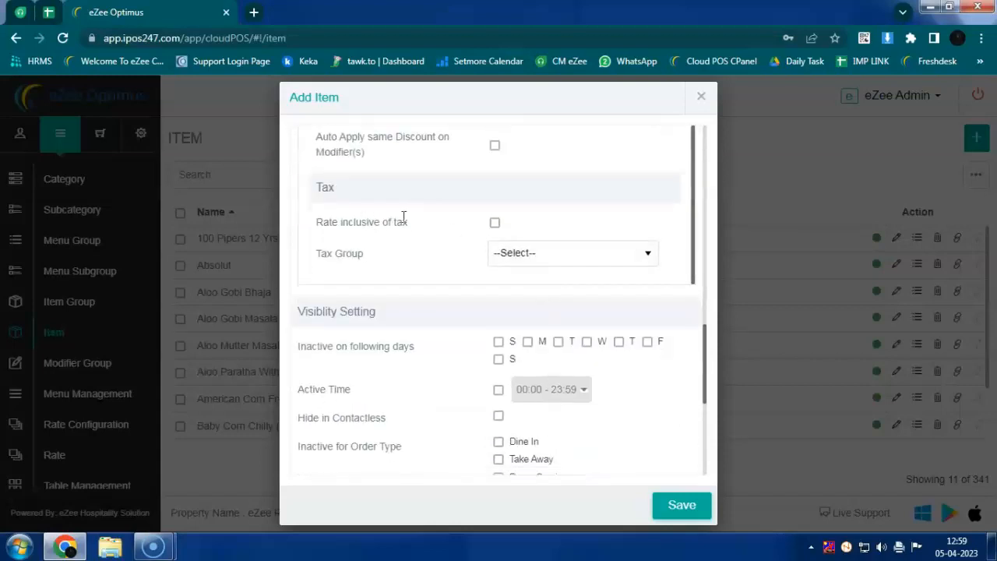
click(520, 253)
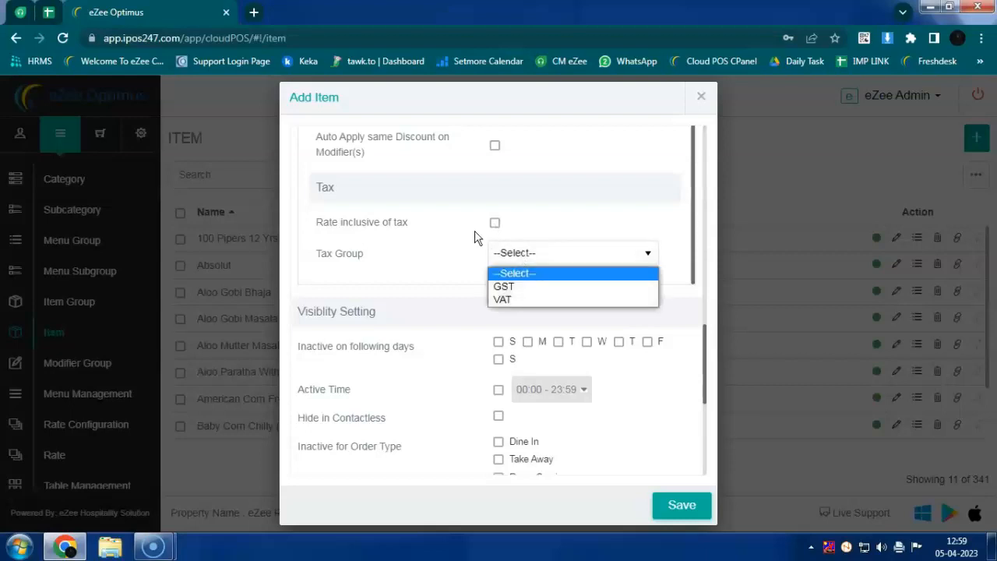
click(503, 287)
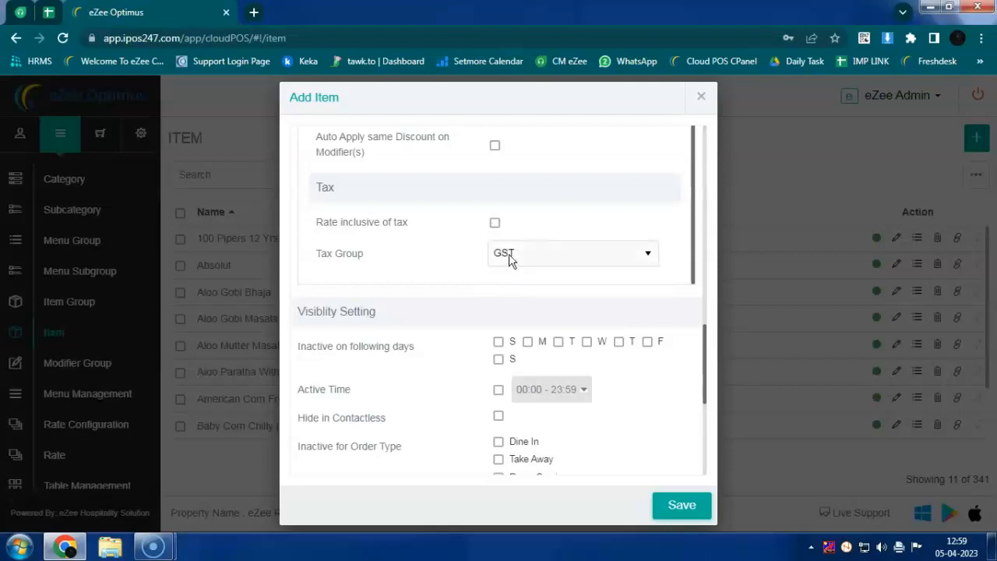
- Set the item's kitchen printer to KOT and save the item without mapping it to a menu
scroll(567, 277, down, 2)
scroll(535, 317, down, 1)
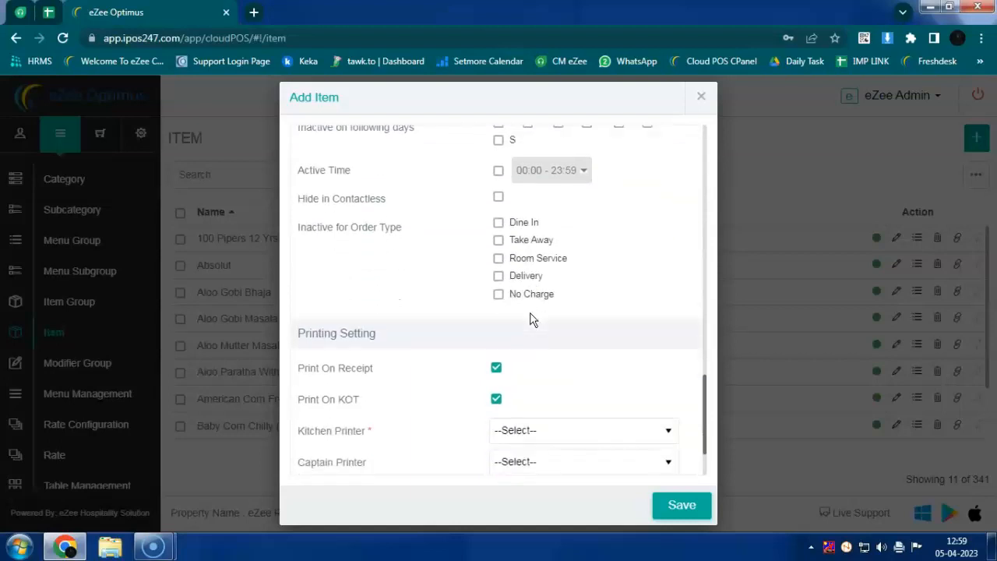
scroll(532, 319, down, 1)
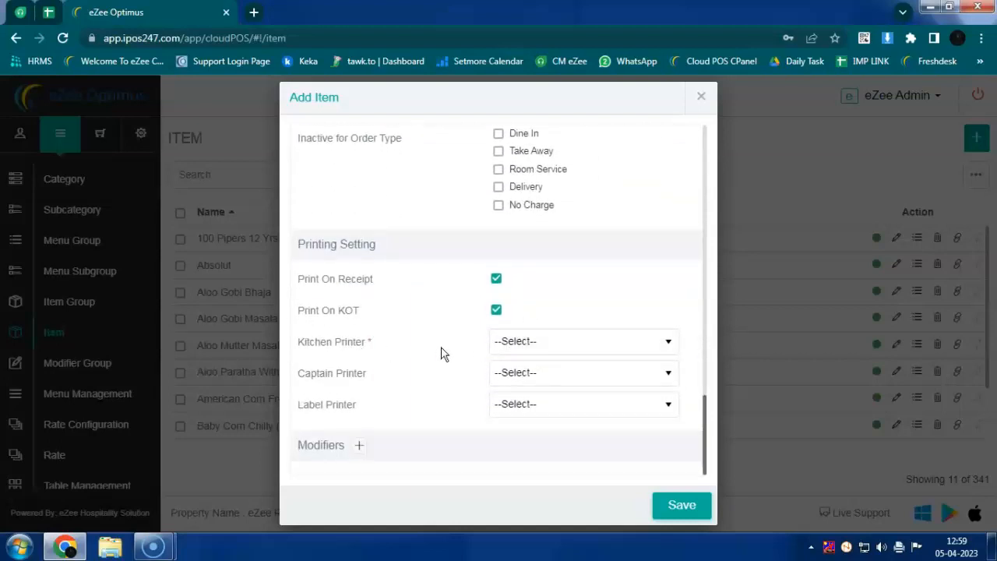
click(603, 345)
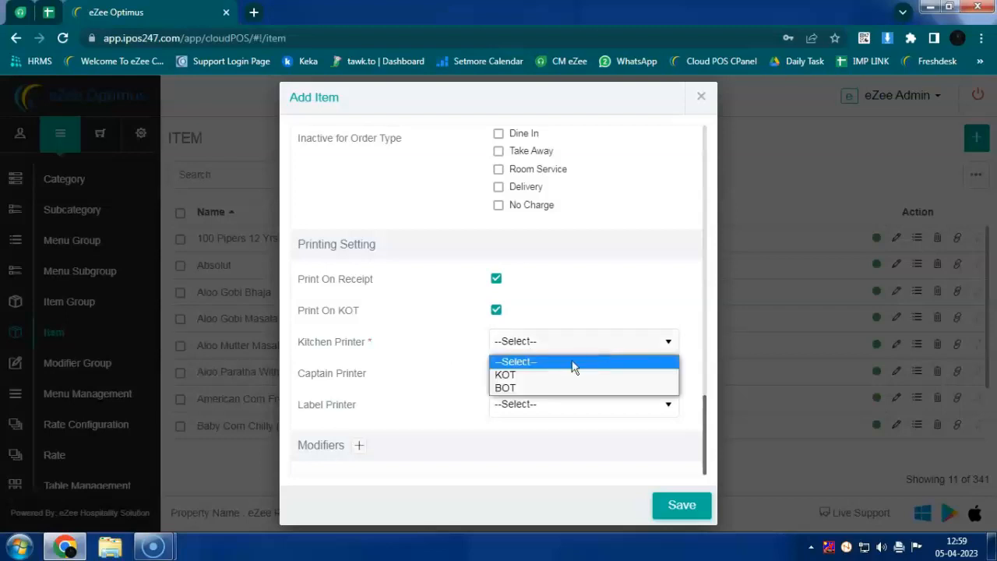
click(517, 378)
click(682, 503)
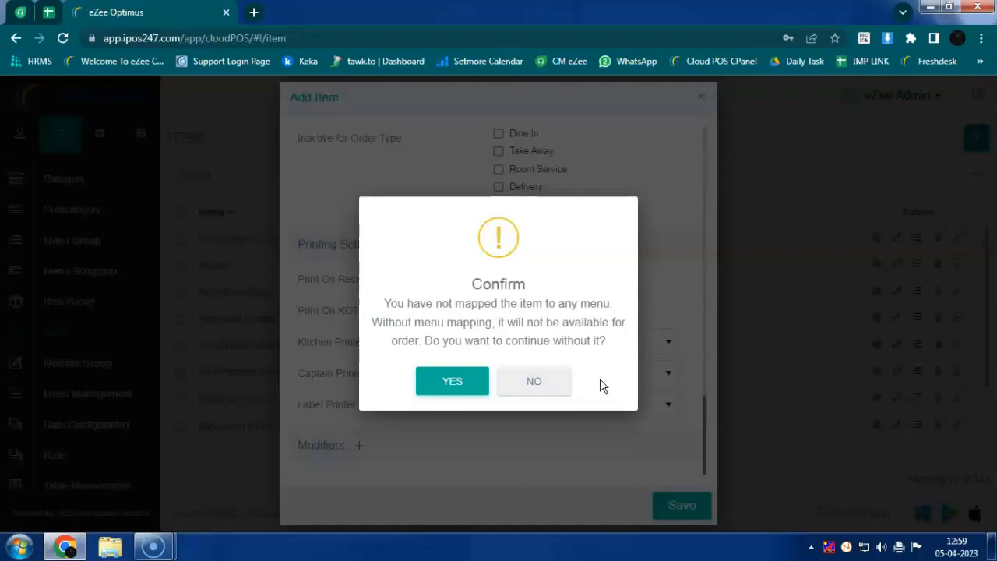
click(472, 381)
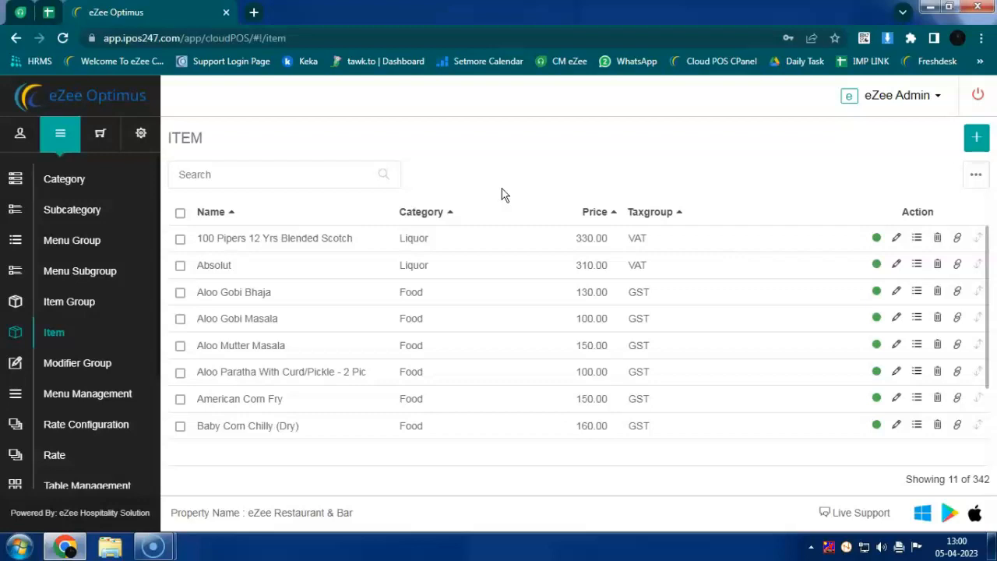
- Add Sp. Sandwich to the Sandwich subgroup of the Breakfast group in the Default Menu configuration, and close the configuration
click(121, 400)
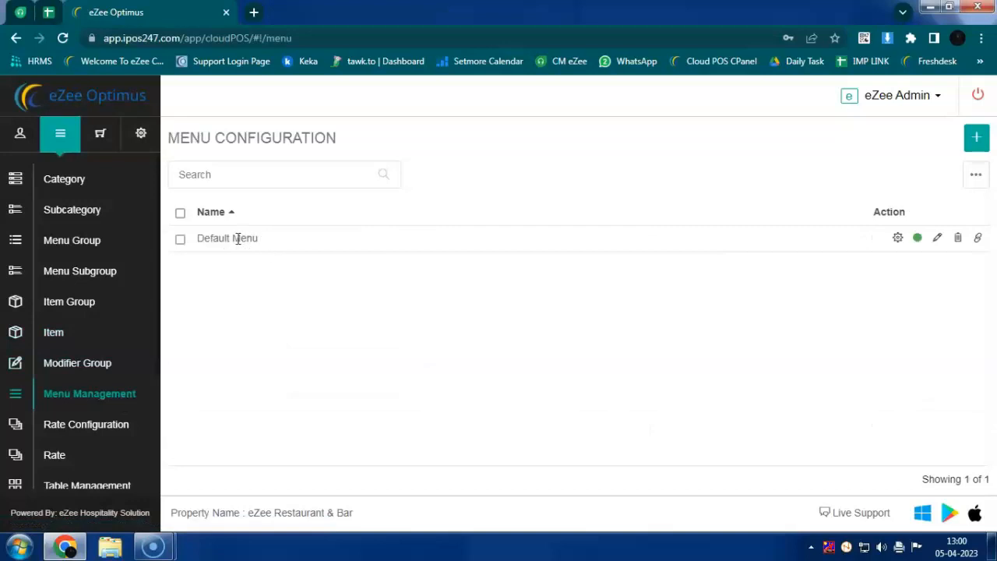
click(898, 239)
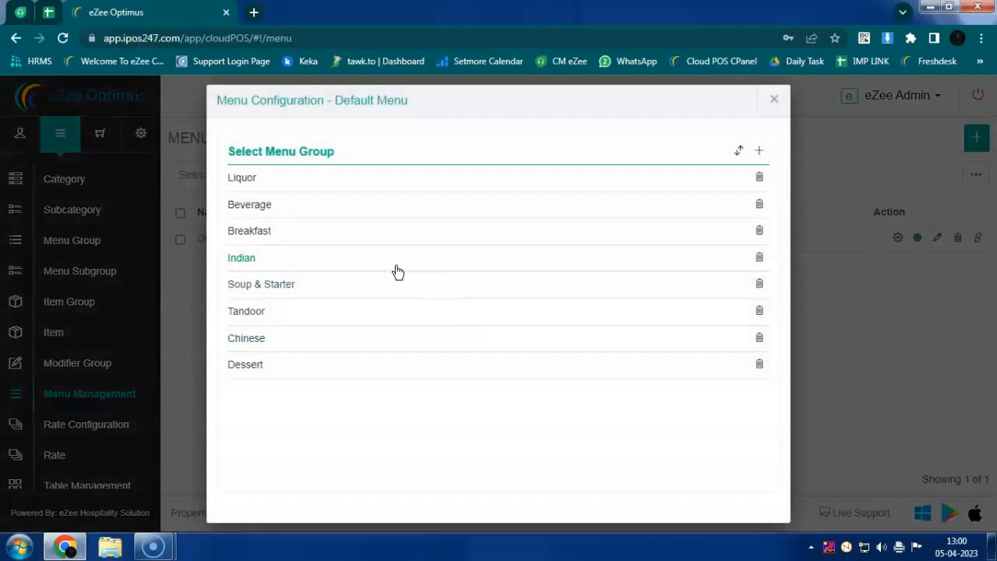
click(261, 238)
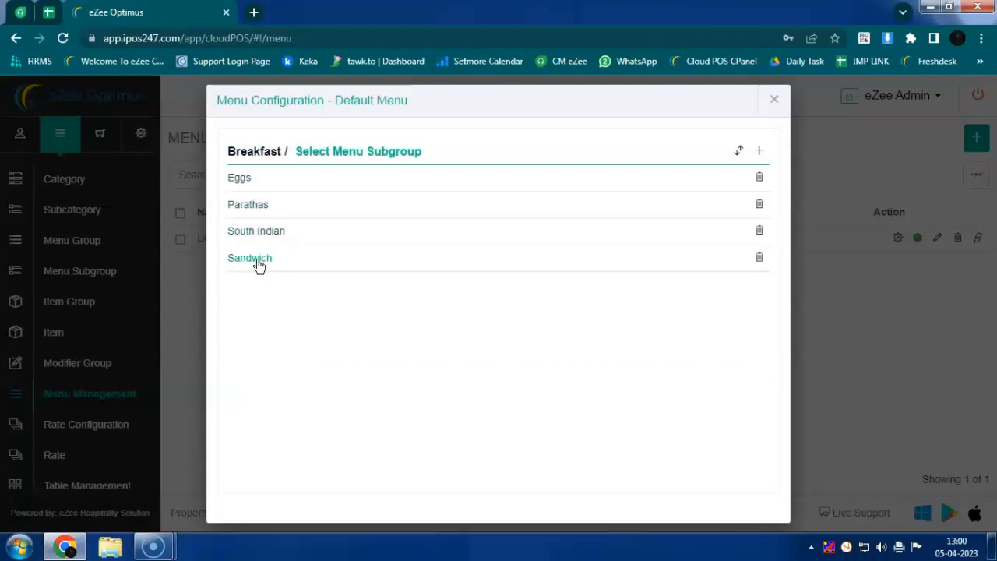
click(257, 261)
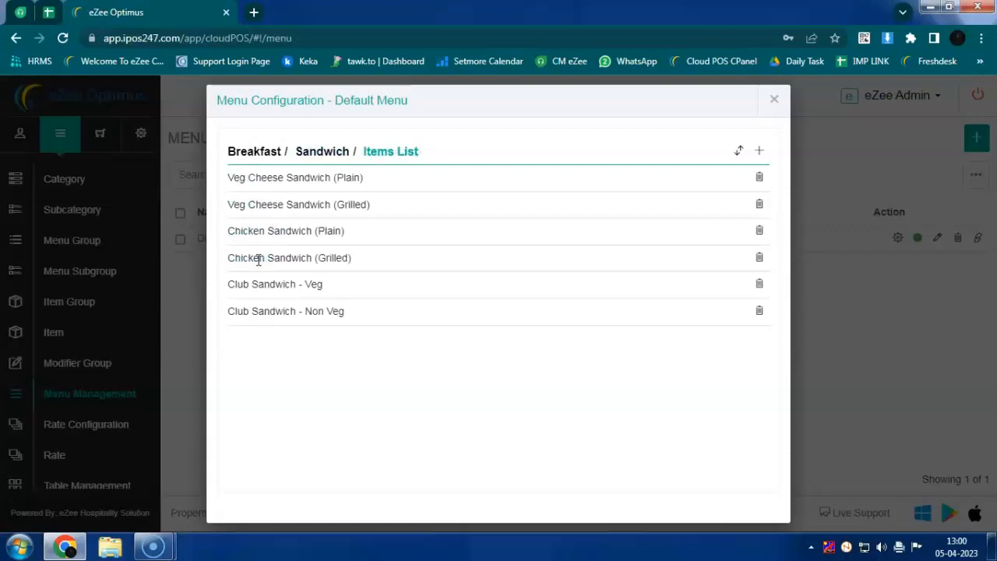
click(760, 152)
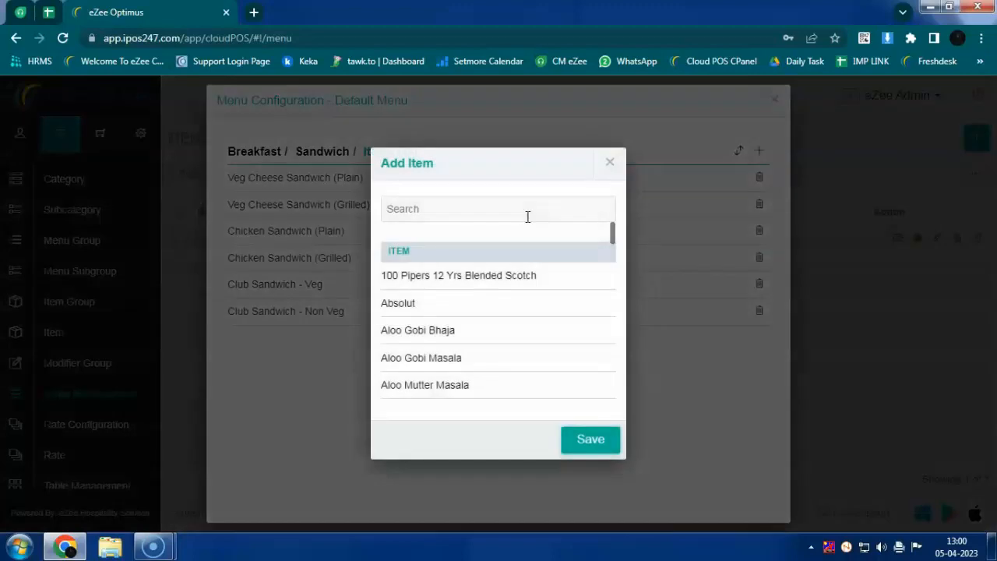
text(sp.)
click(488, 280)
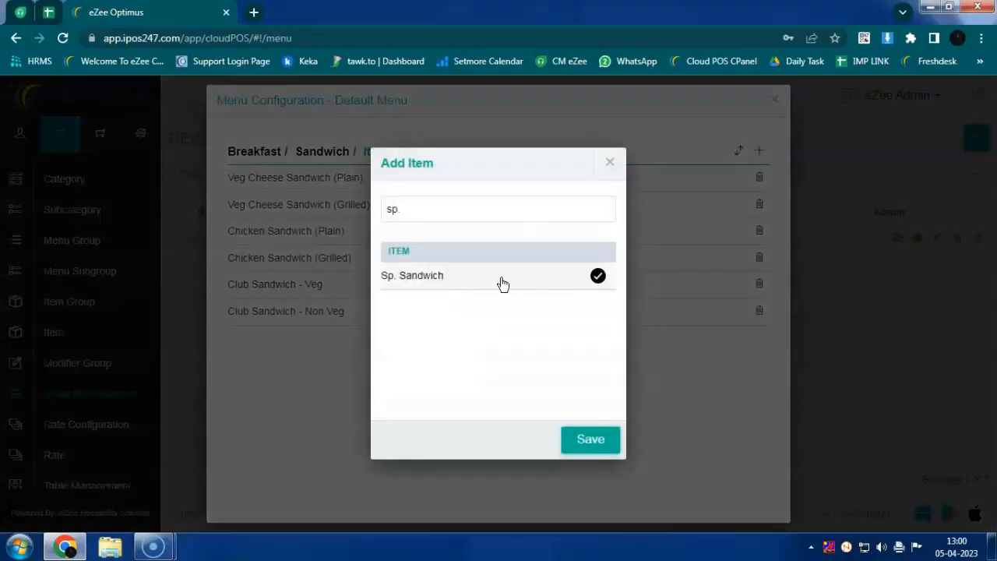
click(589, 456)
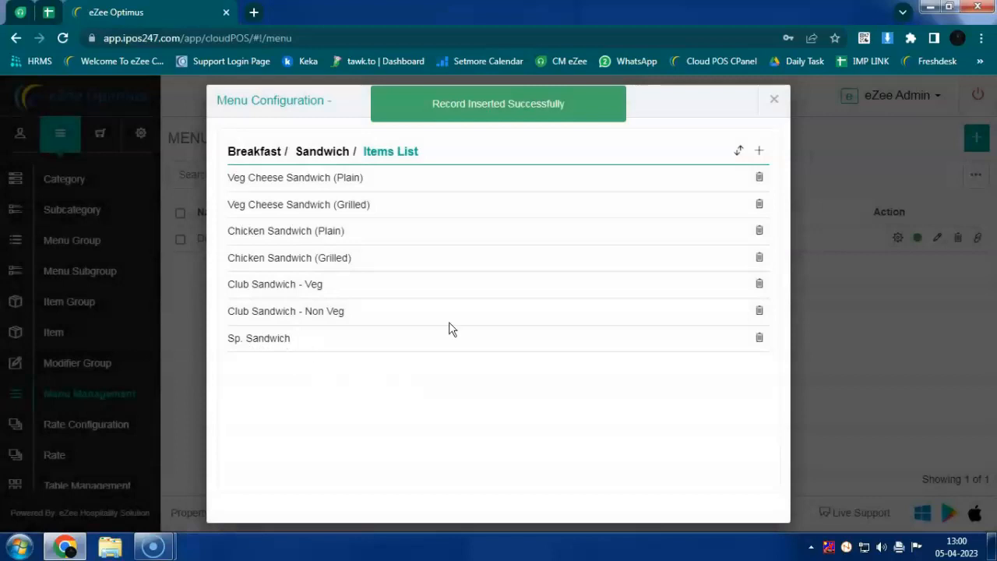
click(774, 99)
- Check the new item on the ordering side by adding Sp. Sandwich from Breakfast, Sandwich to a Take Away order, and discard the order unsaved
click(916, 101)
click(893, 159)
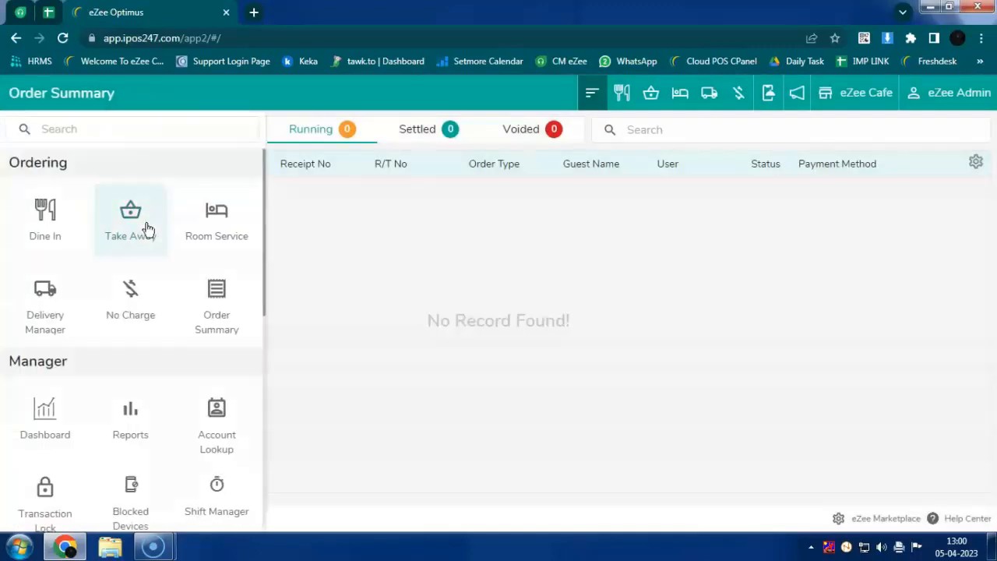
click(146, 227)
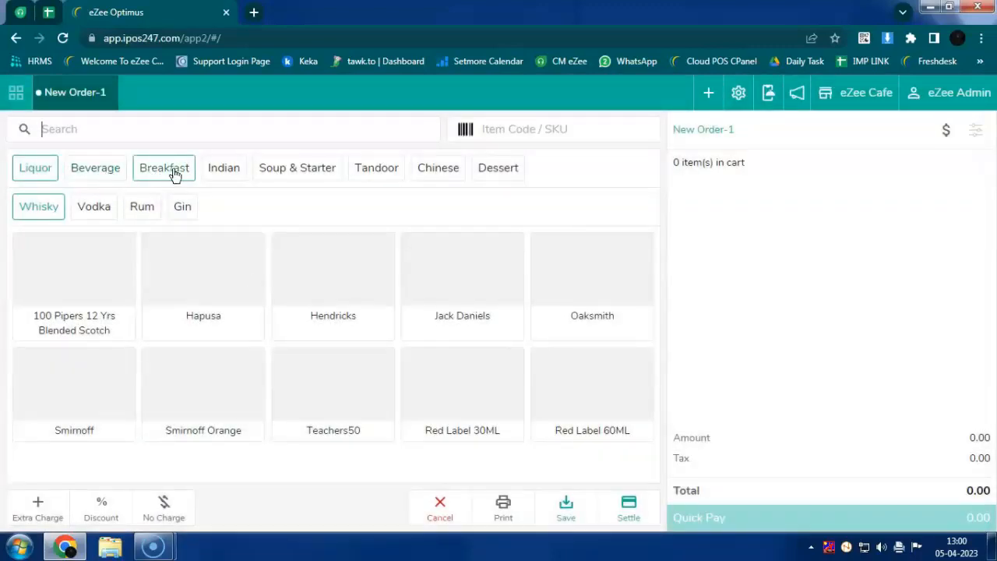
click(170, 171)
click(255, 211)
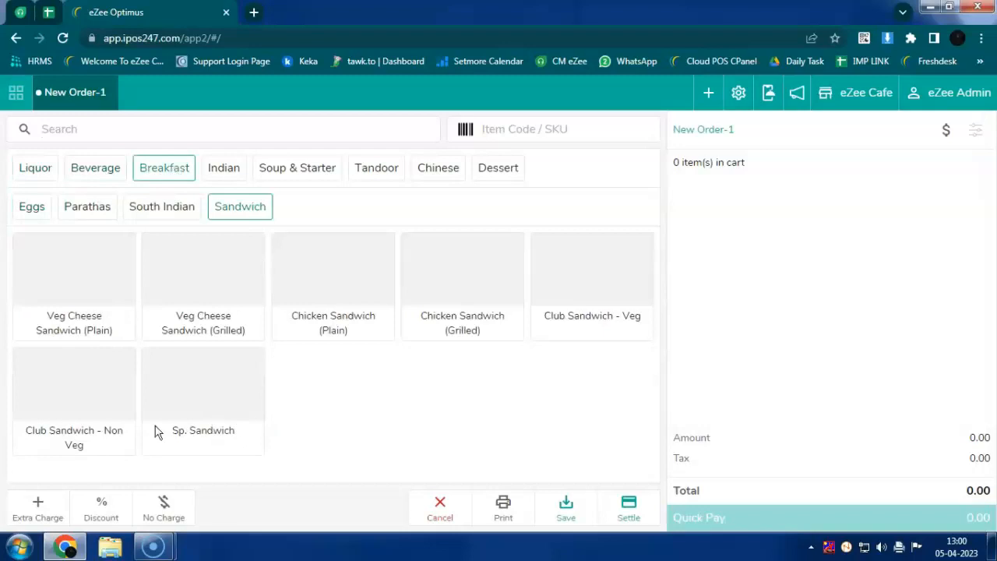
click(219, 398)
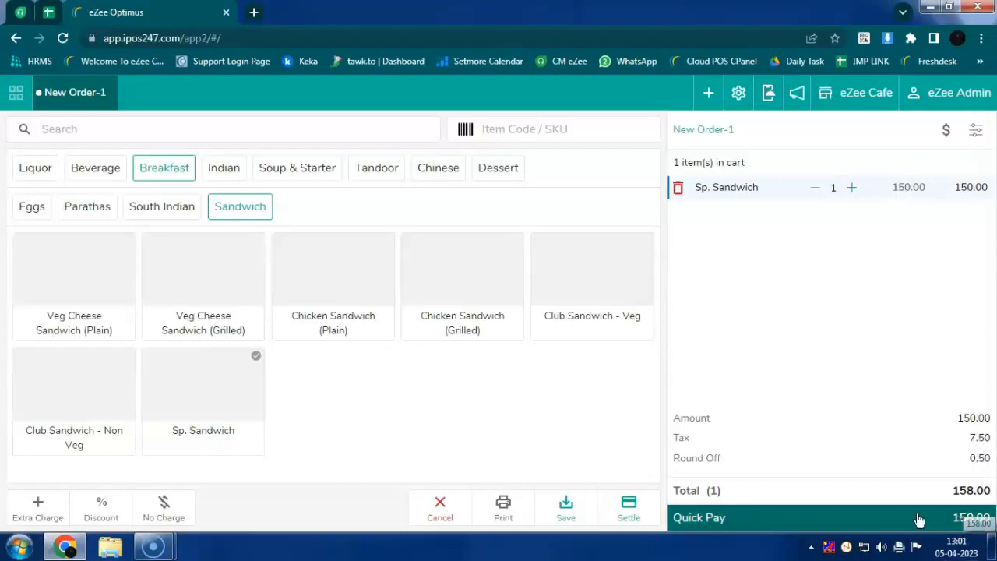
click(453, 508)
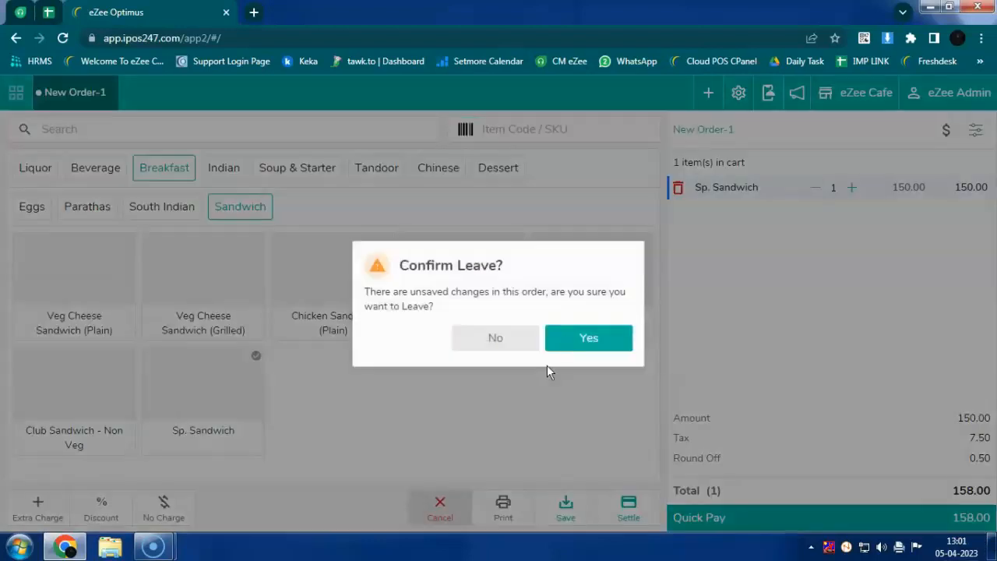
click(576, 337)
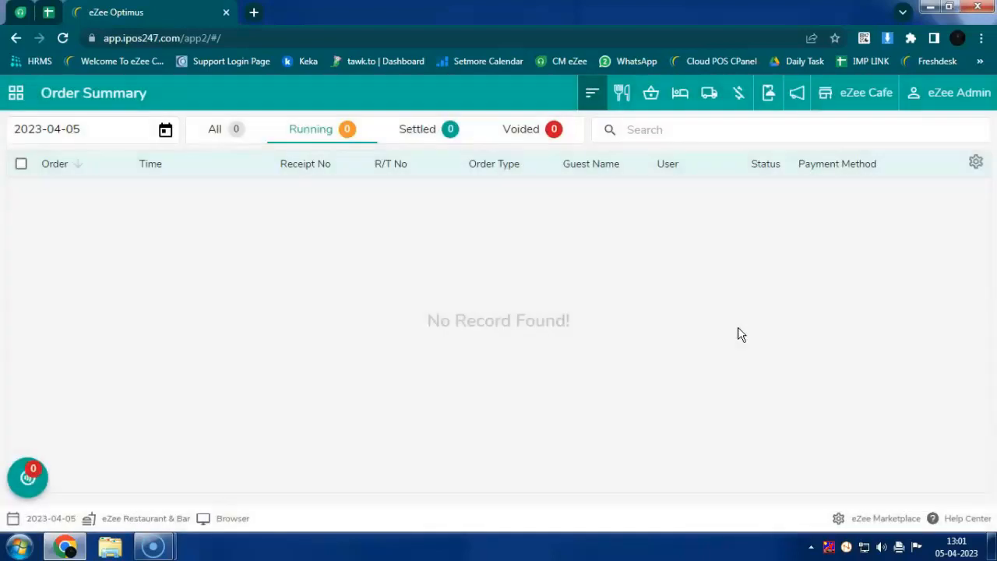
- Export the existing items from the Item list in the configuration area and open the exported Excel file in WPS Office
click(932, 93)
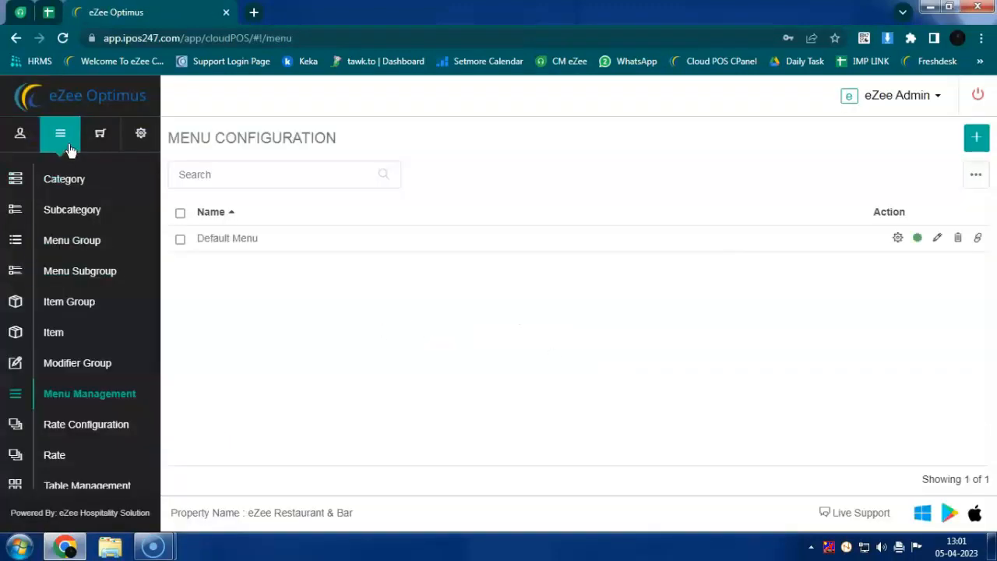
click(54, 341)
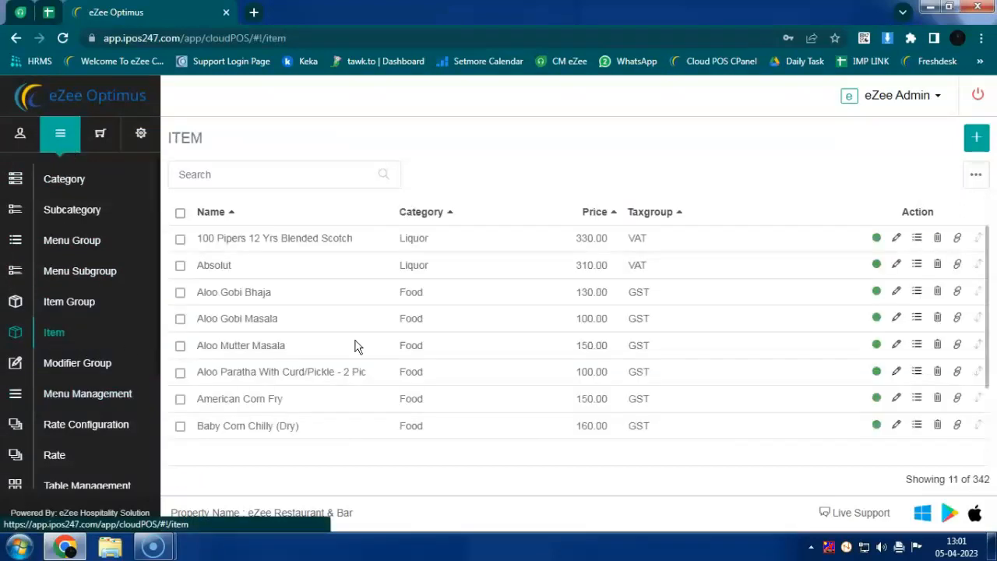
click(978, 179)
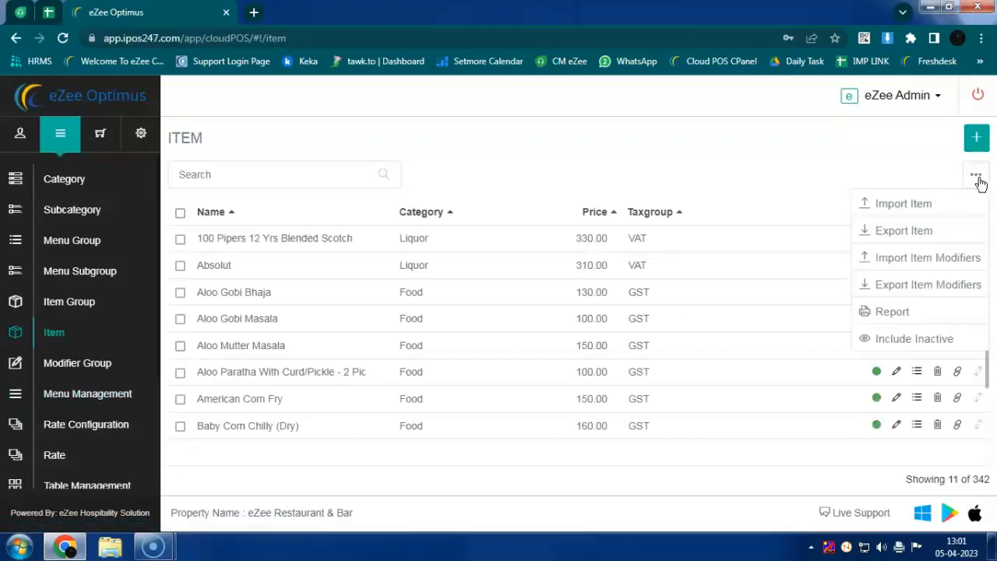
click(906, 232)
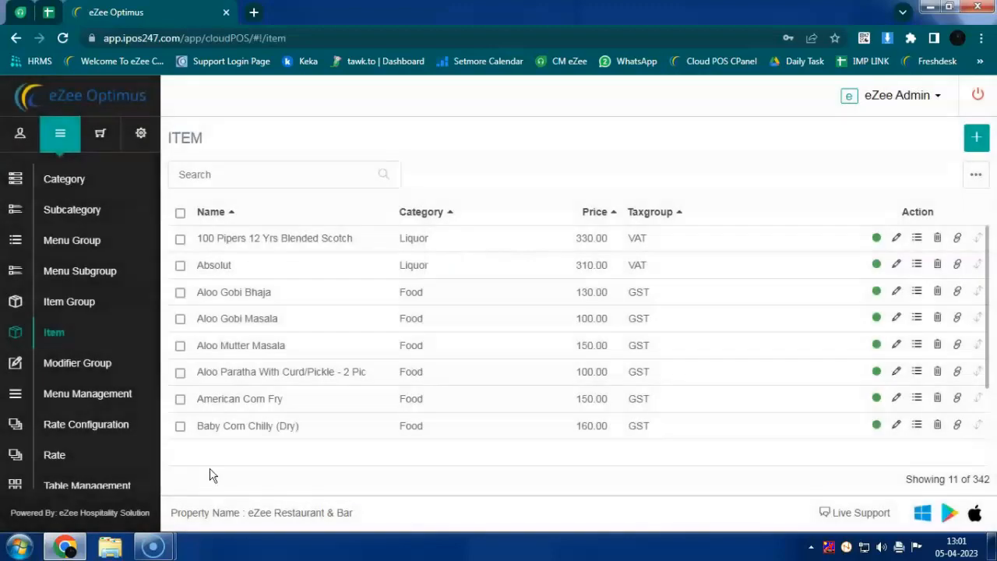
click(102, 515)
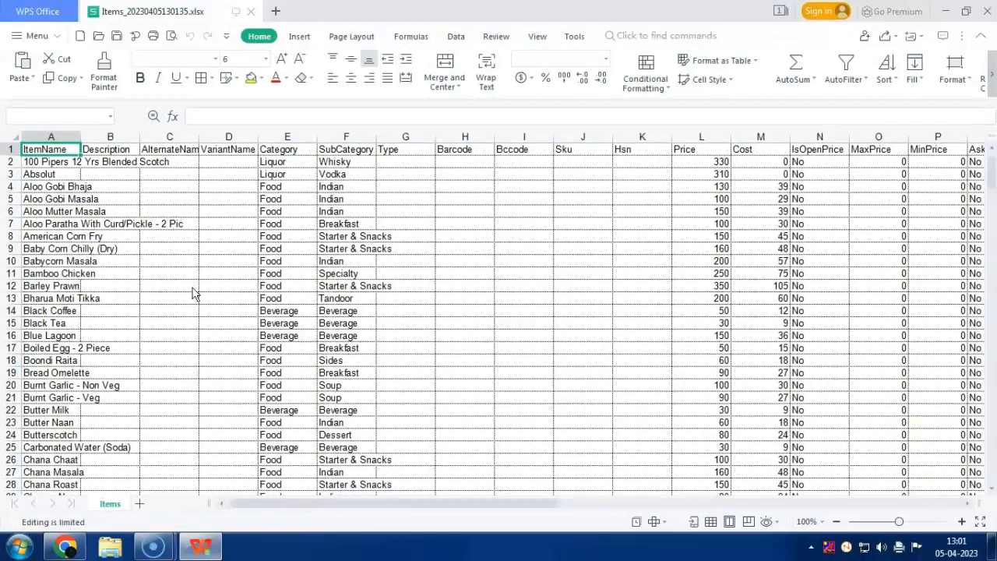
- Fit the ItemName column to its contents and review the exported item columns through Menu, MenuGroup, MenuSubgroup and ItemGroup
scroll(194, 293, down, 5)
click(35, 137)
double_click(80, 137)
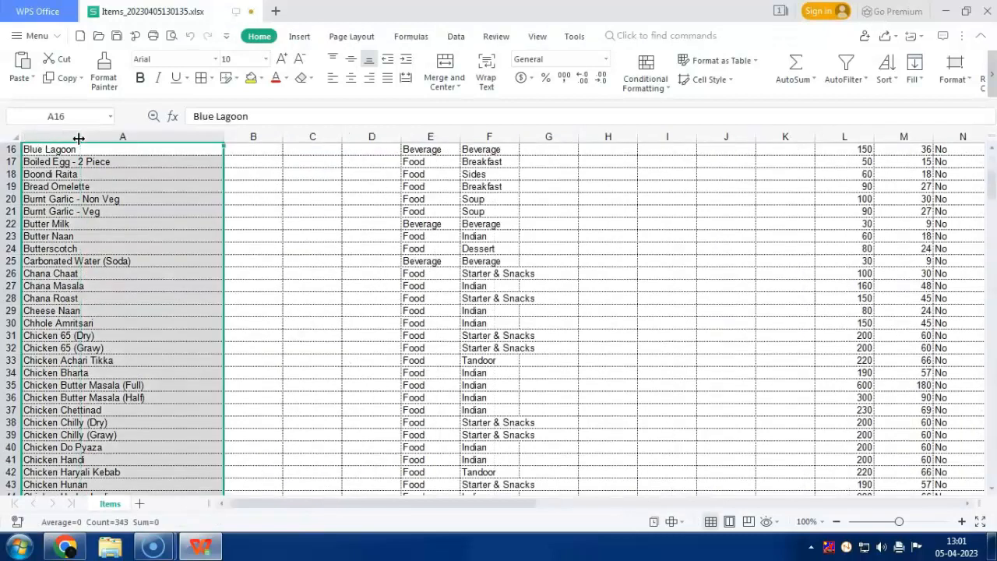
scroll(325, 226, up, 5)
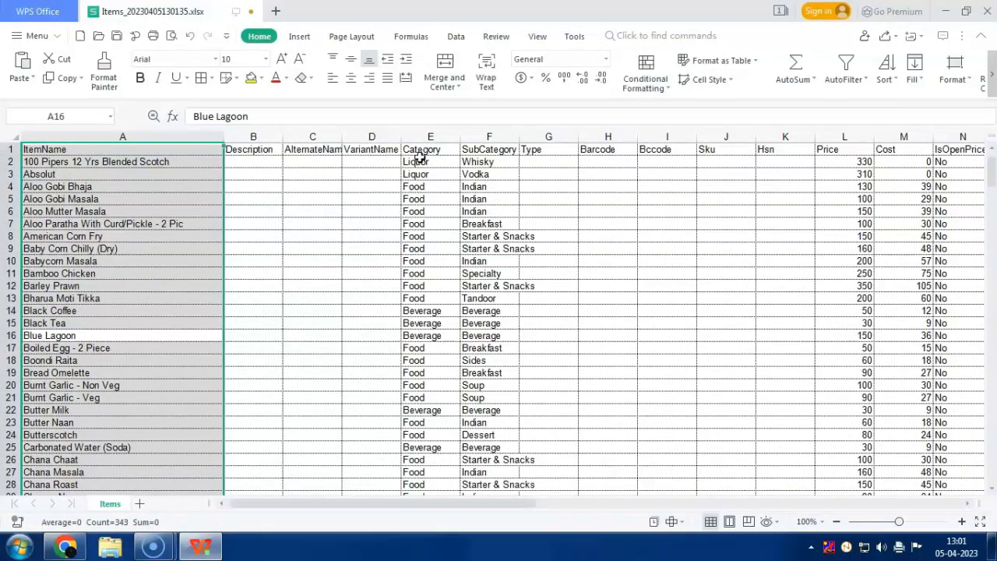
drag(528, 505, 723, 505)
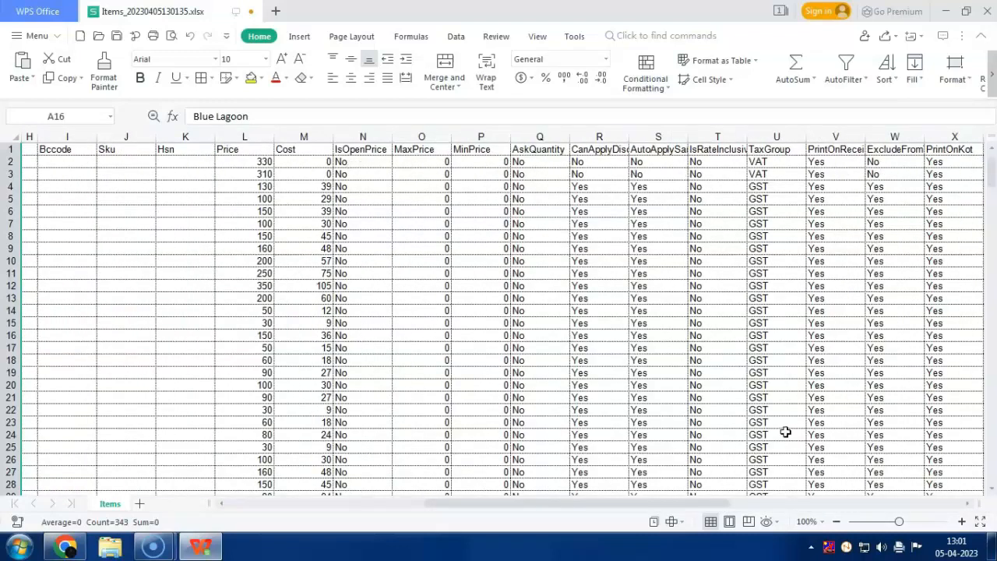
drag(699, 501, 864, 496)
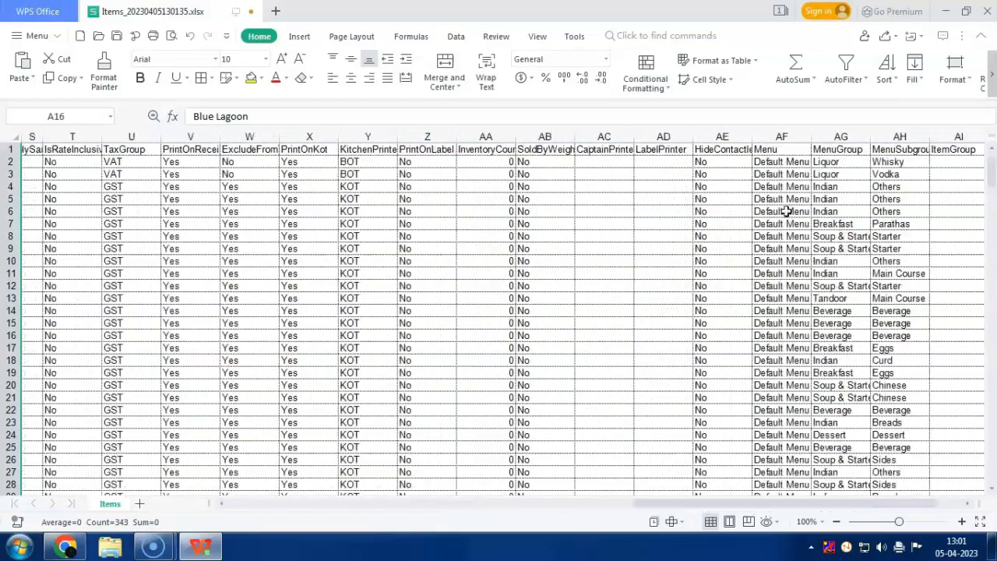
- Switch back to eZee Optimus in Chrome and start the Import Item function from the Item list
click(67, 548)
click(977, 175)
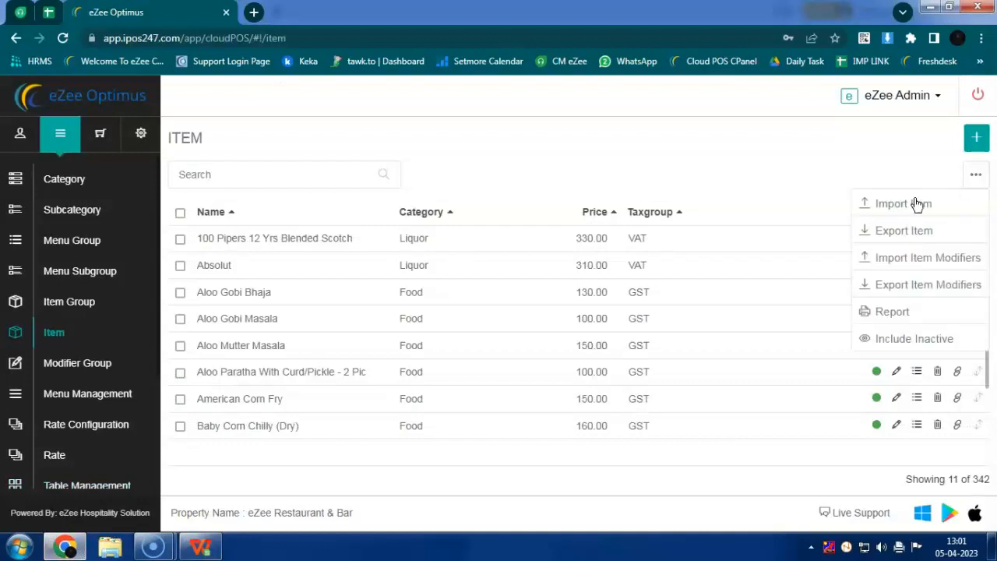
click(904, 204)
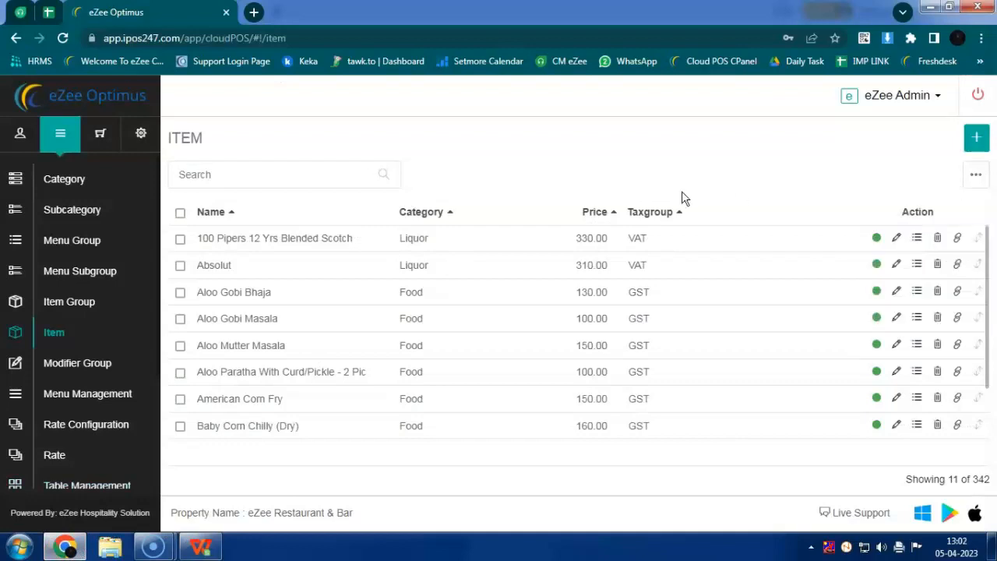